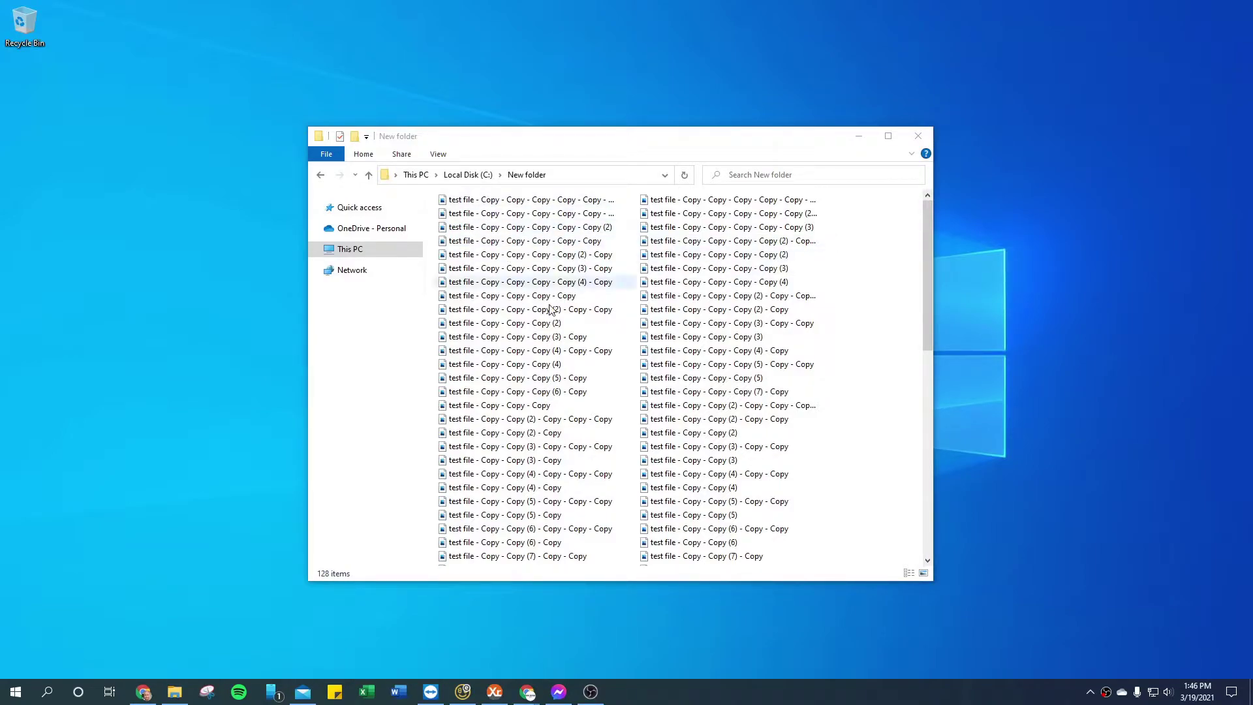
# Select only the first 'test file - Copy' item at the top of New folder's list.
pyautogui.scroll(-2, 565, 335)
pyautogui.scroll(-10, 565, 335)
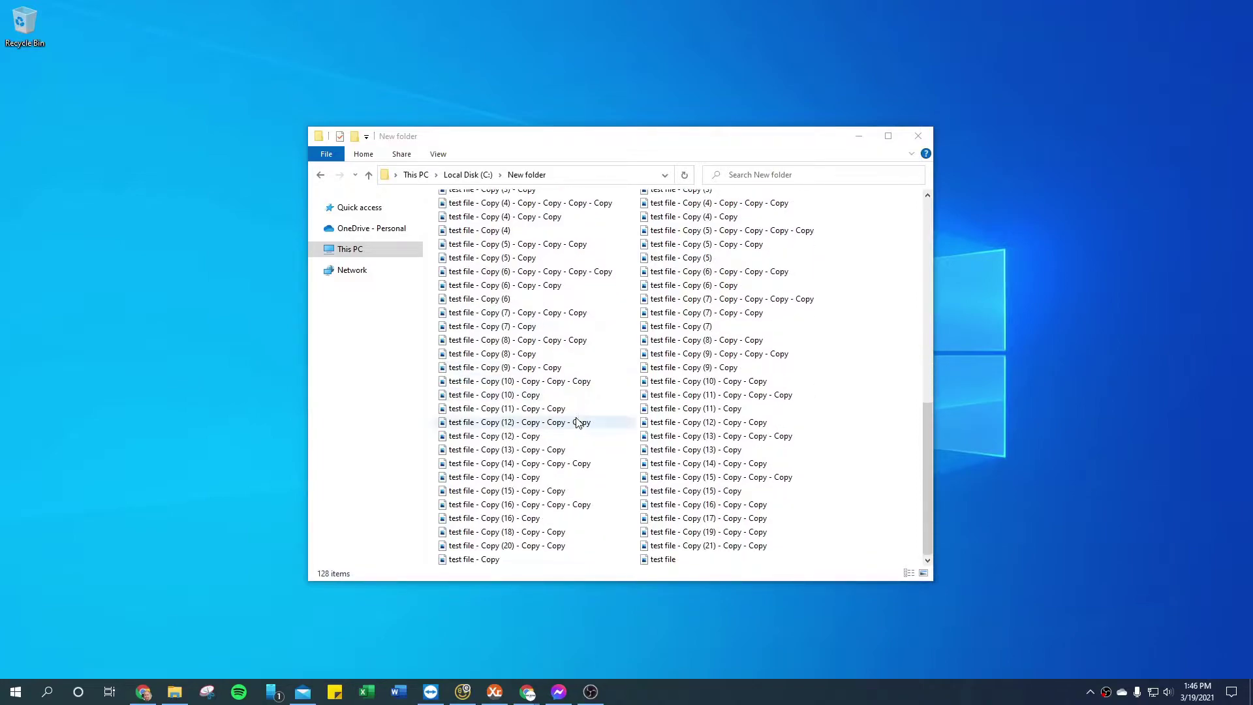
pyautogui.scroll(12, 580, 414)
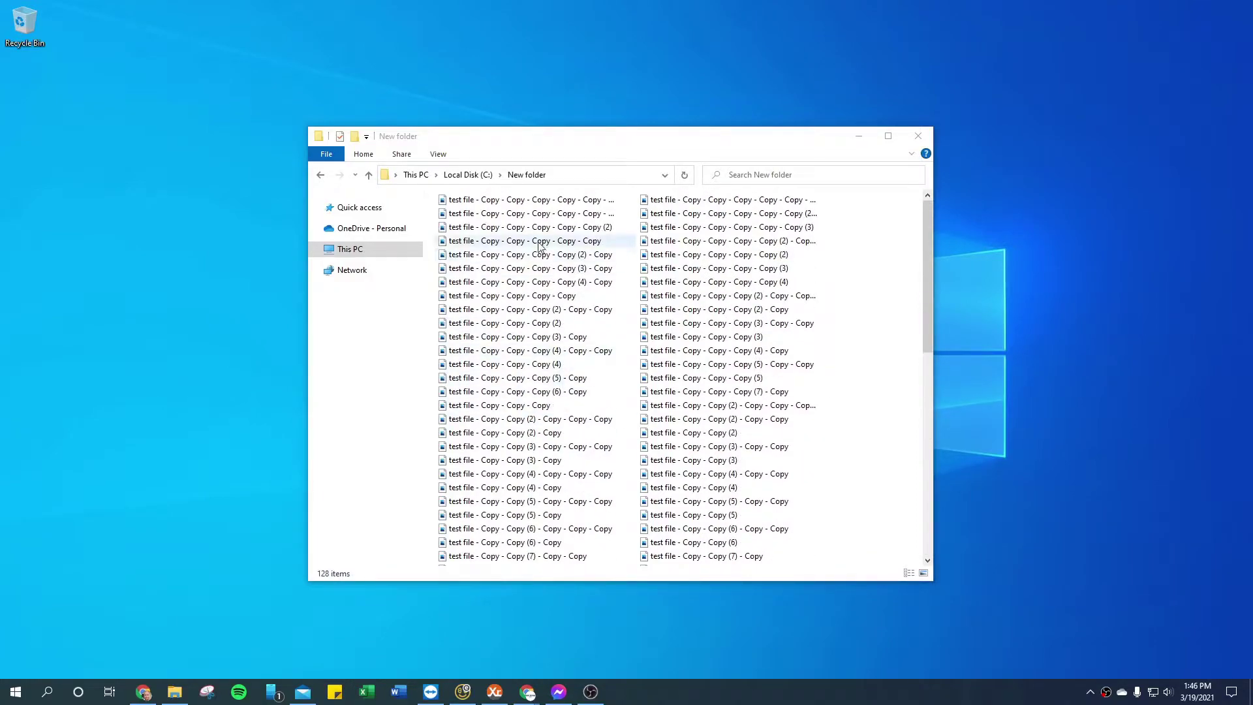
pyautogui.click(519, 203)
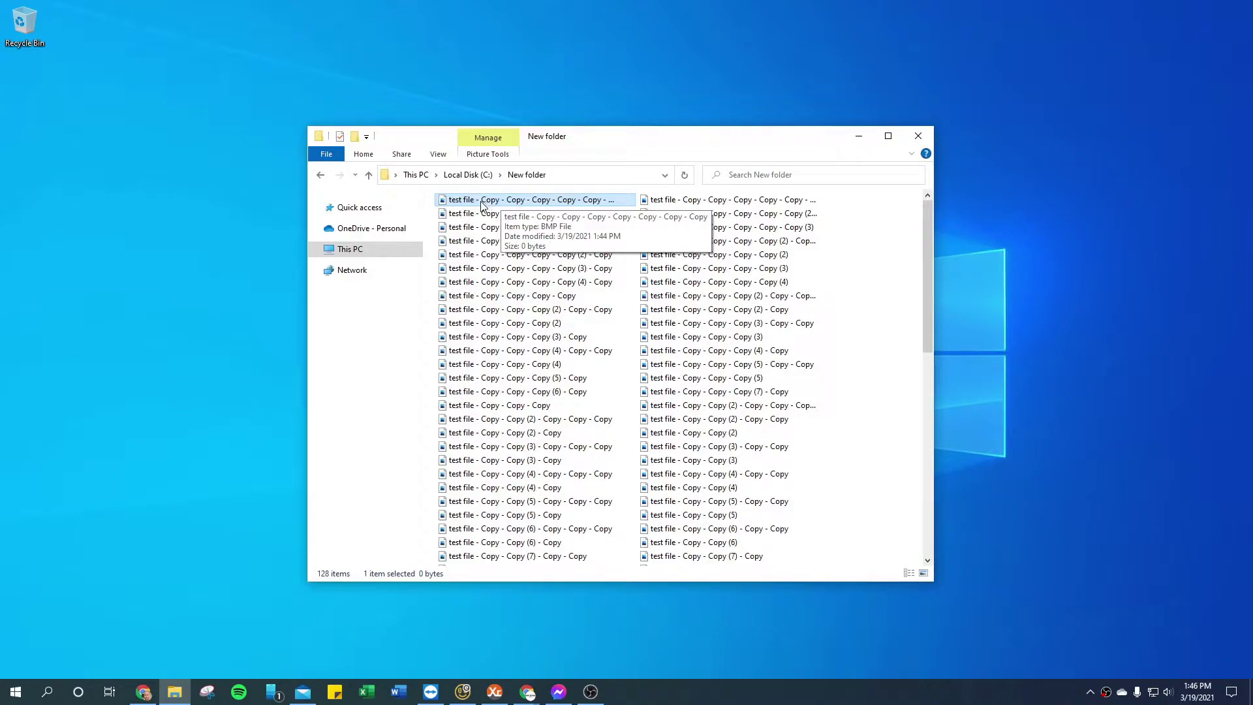
# Ctrl-select nine scattered files from both columns, including 'Copy (4) - Copy'.
pyautogui.keyDown('ctrl'); pyautogui.click(668, 218); pyautogui.keyUp('ctrl')
pyautogui.keyDown('ctrl'); pyautogui.click(579, 227); pyautogui.keyUp('ctrl')
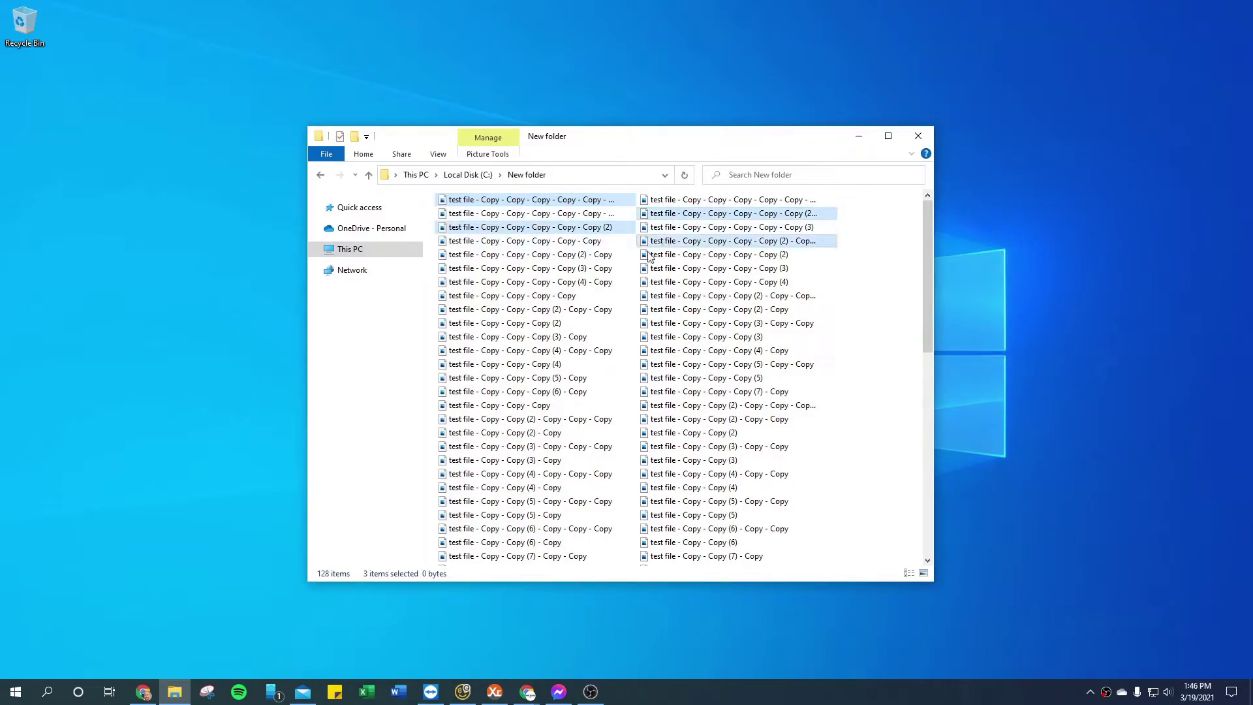
pyautogui.keyDown('ctrl'); pyautogui.click(650, 243); pyautogui.keyUp('ctrl')
pyautogui.keyDown('ctrl'); pyautogui.click(587, 254); pyautogui.keyUp('ctrl')
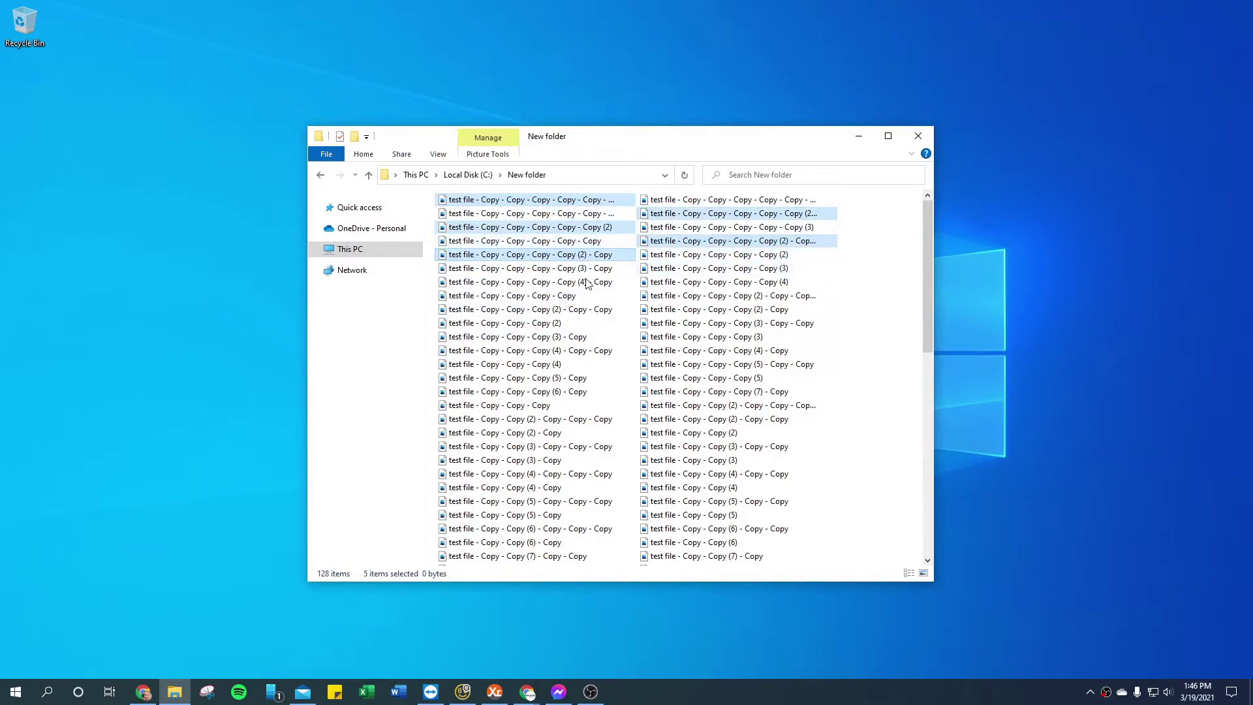
pyautogui.keyDown('ctrl'); pyautogui.click(591, 241); pyautogui.keyUp('ctrl')
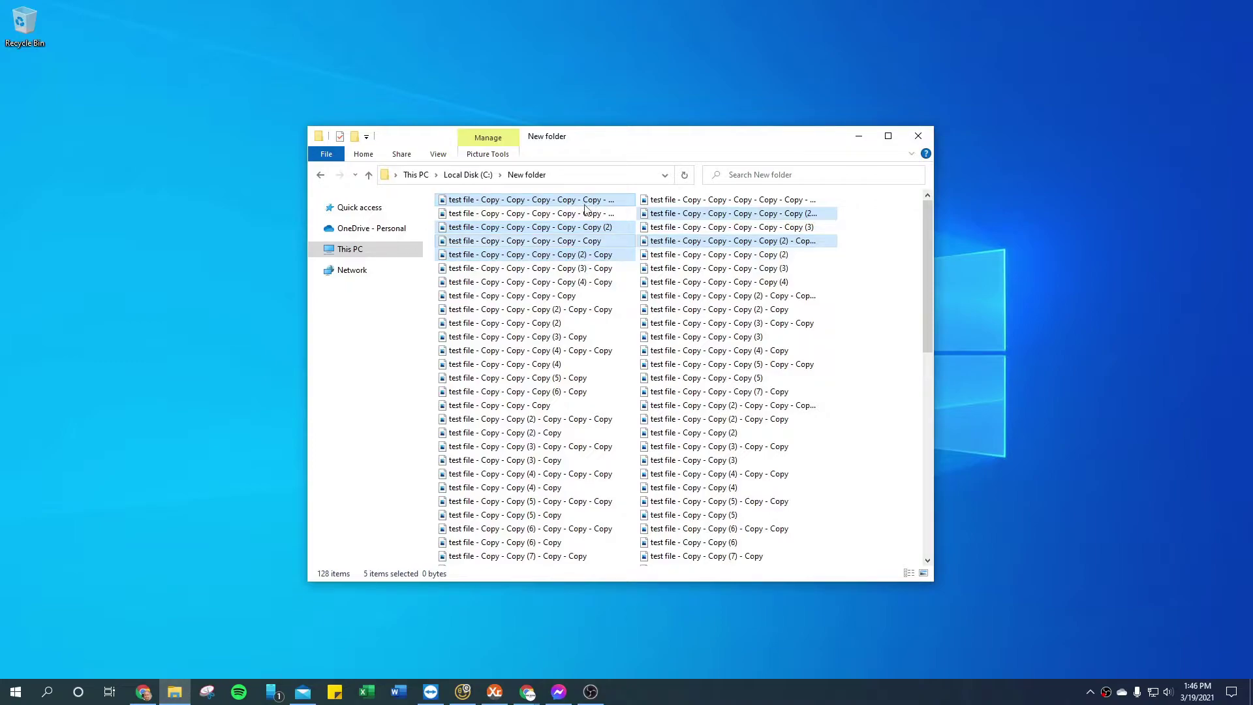
pyautogui.keyDown('ctrl'); pyautogui.click(574, 227); pyautogui.keyUp('ctrl')
pyautogui.keyDown('ctrl'); pyautogui.click(503, 214); pyautogui.keyUp('ctrl')
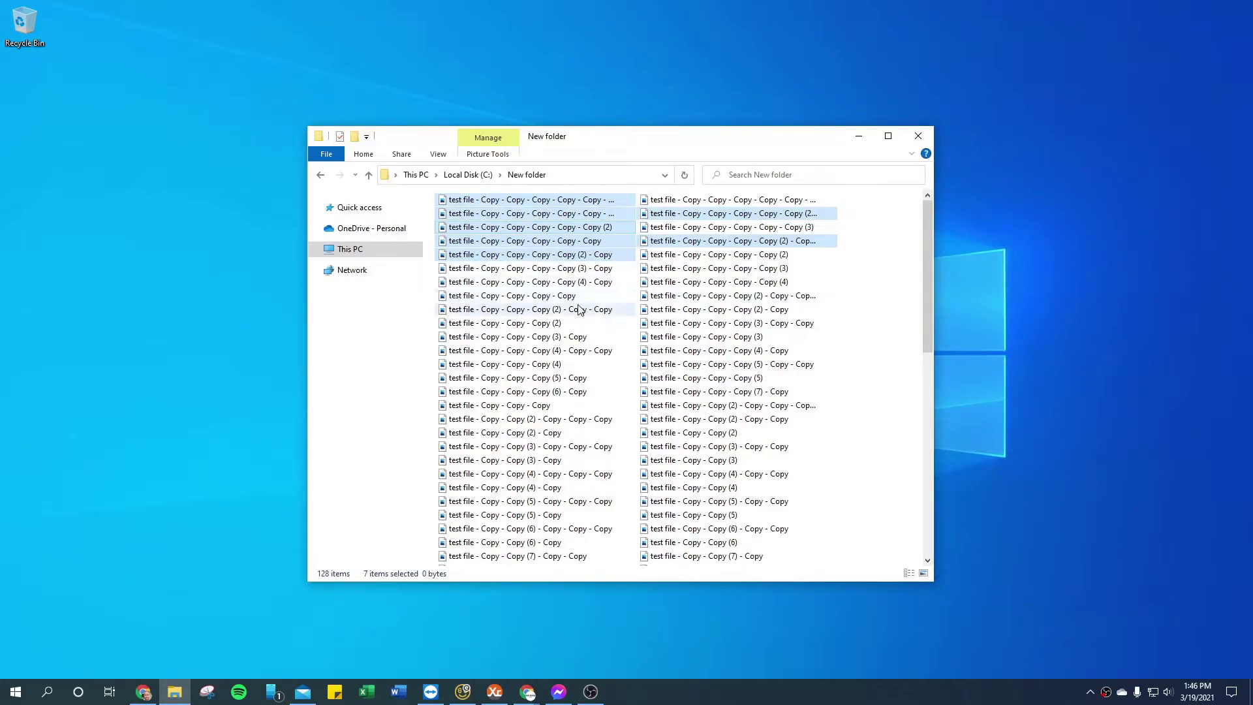
pyautogui.keyDown('ctrl'); pyautogui.click(542, 283); pyautogui.keyUp('ctrl')
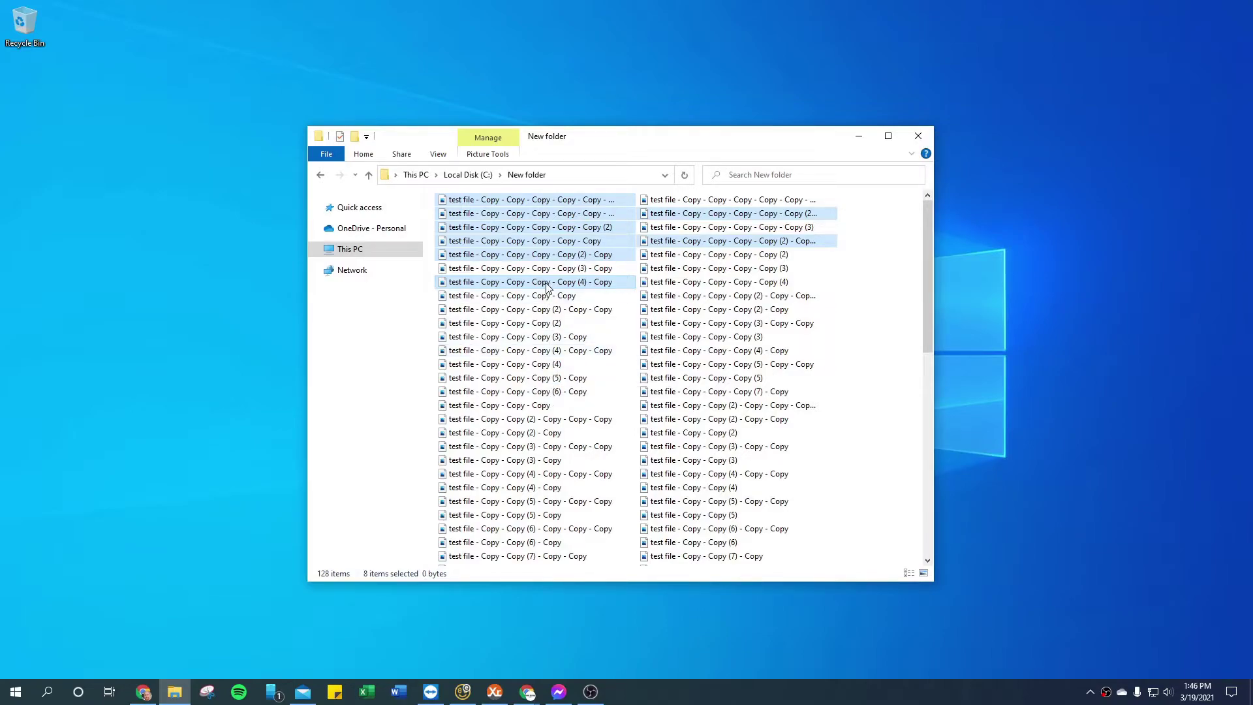
pyautogui.keyDown('ctrl'); pyautogui.click(530, 354); pyautogui.keyUp('ctrl')
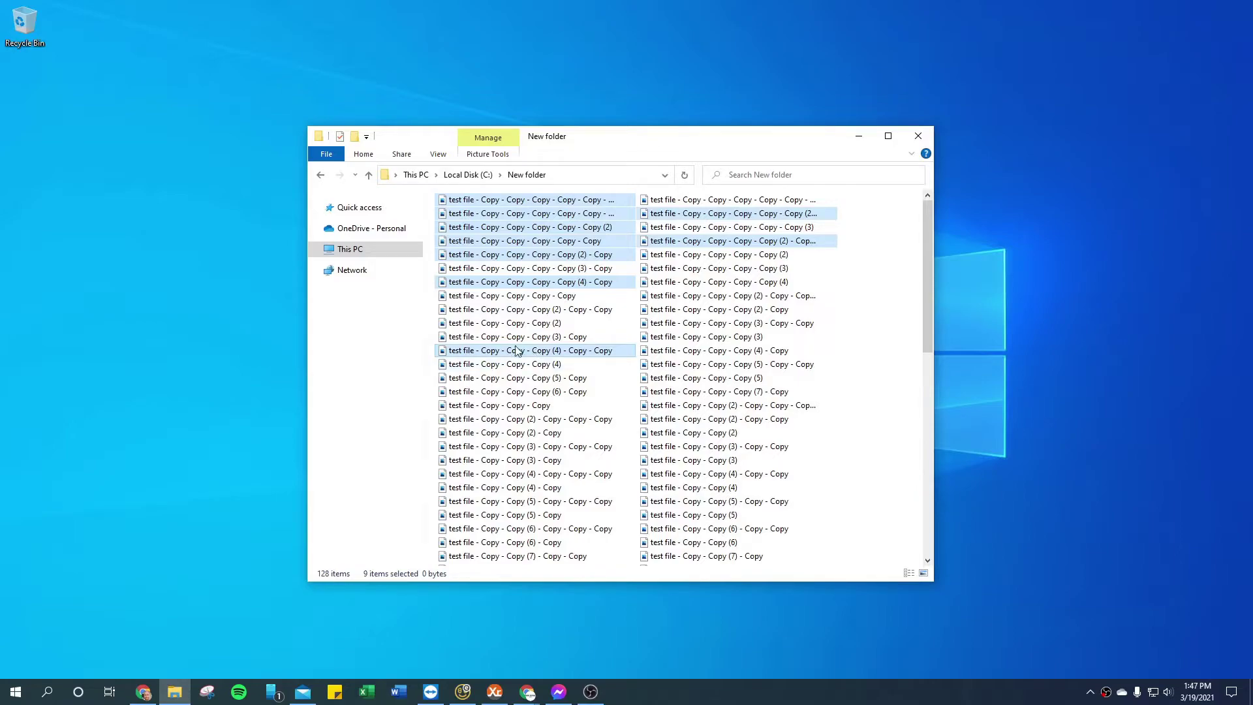
# Shift-extend the selection down to the last file, then add one more, reaching 116 selected.
pyautogui.moveTo(926, 331); pyautogui.dragTo(926, 573)
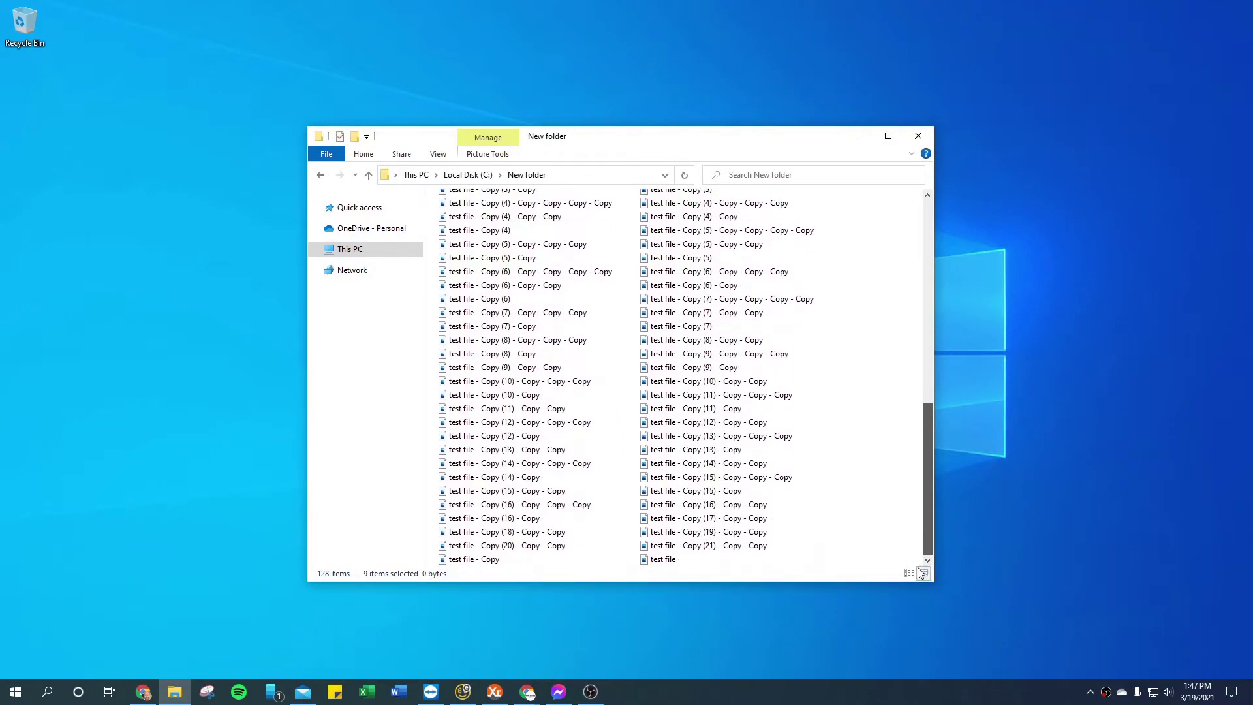
pyautogui.keyDown('shift'); pyautogui.click(660, 560); pyautogui.keyUp('shift')
pyautogui.moveTo(928, 483); pyautogui.dragTo(910, 288)
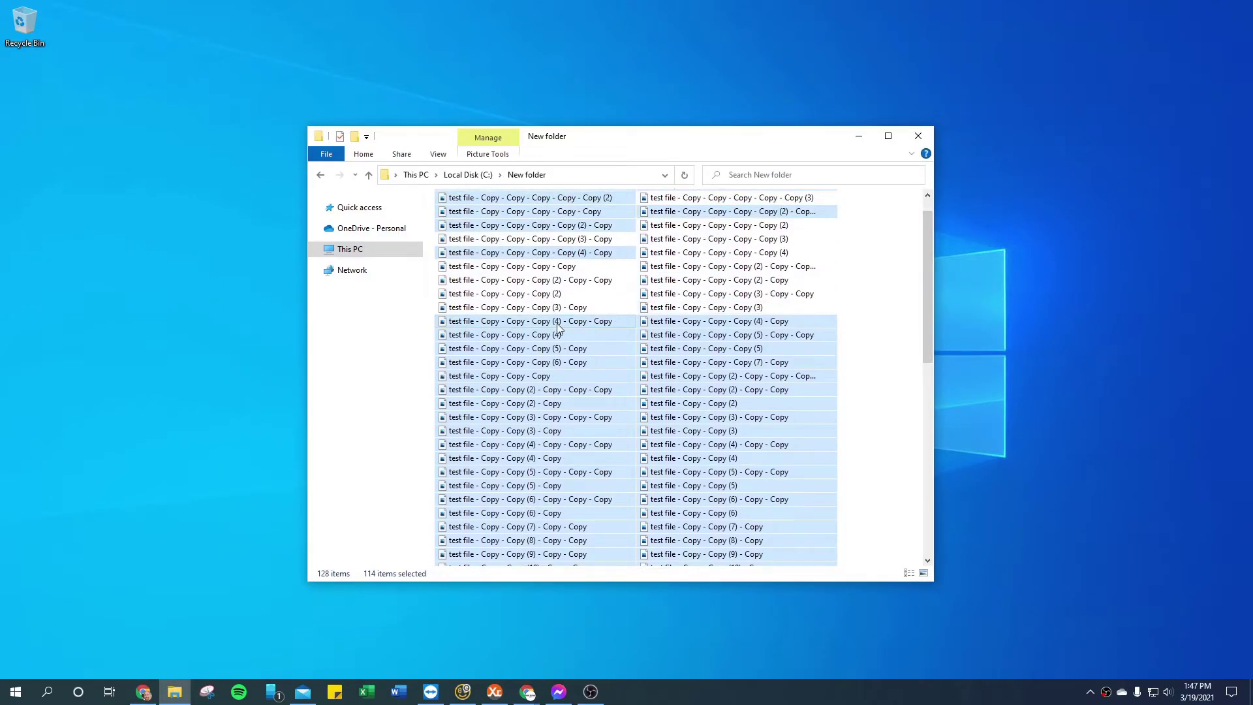
pyautogui.moveTo(929, 332); pyautogui.dragTo(927, 280)
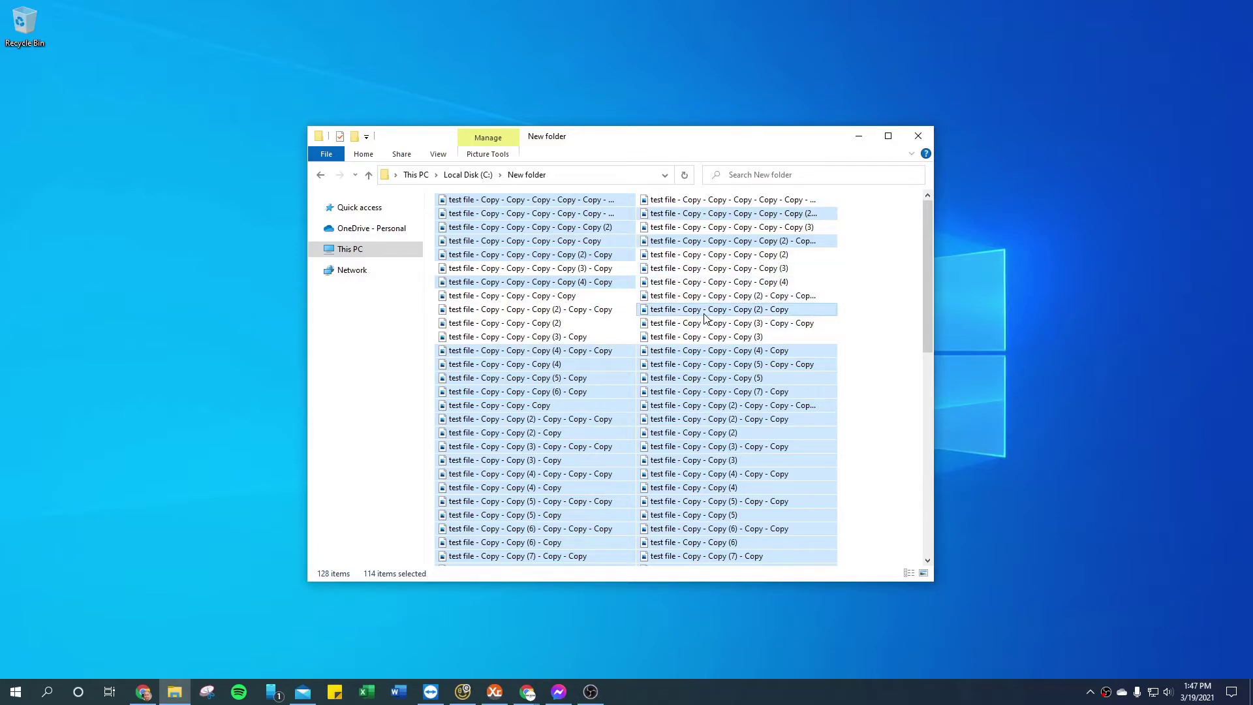
pyautogui.keyDown('ctrl'); pyautogui.click(528, 324); pyautogui.keyUp('ctrl')
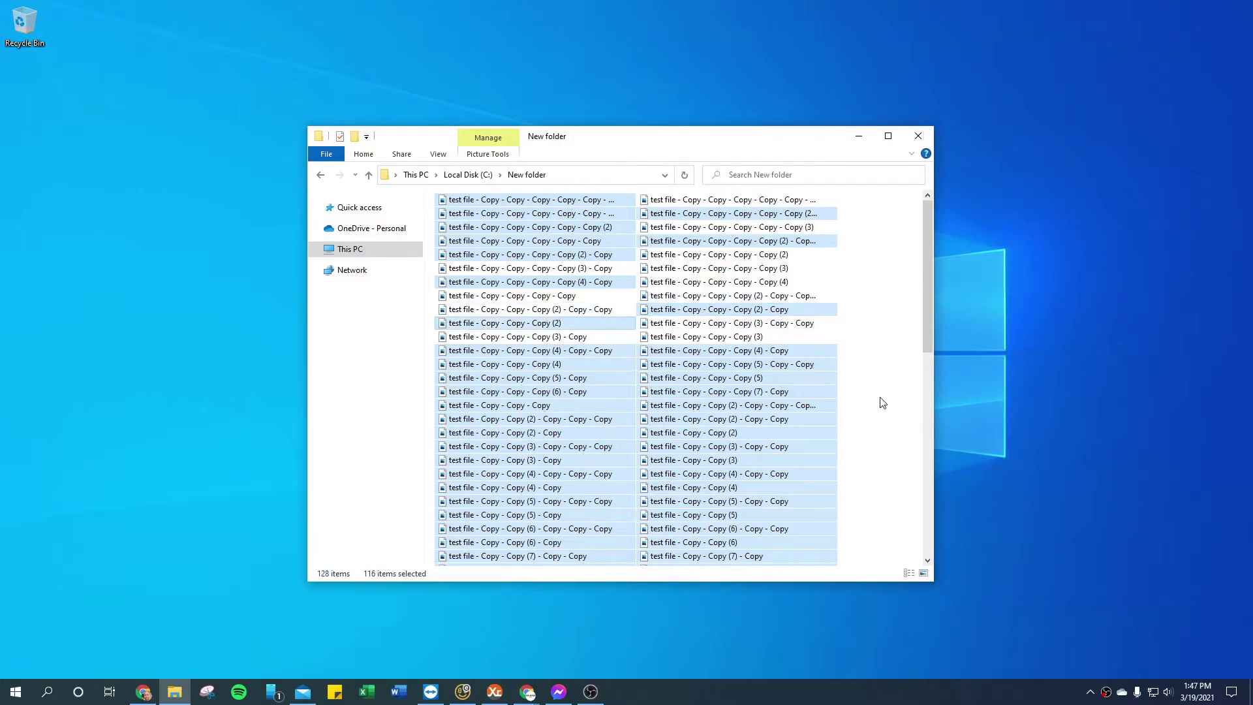
# Dismiss the file context menu and clear the 116-file selection, leaving nothing selected.
pyautogui.rightClick(764, 351)
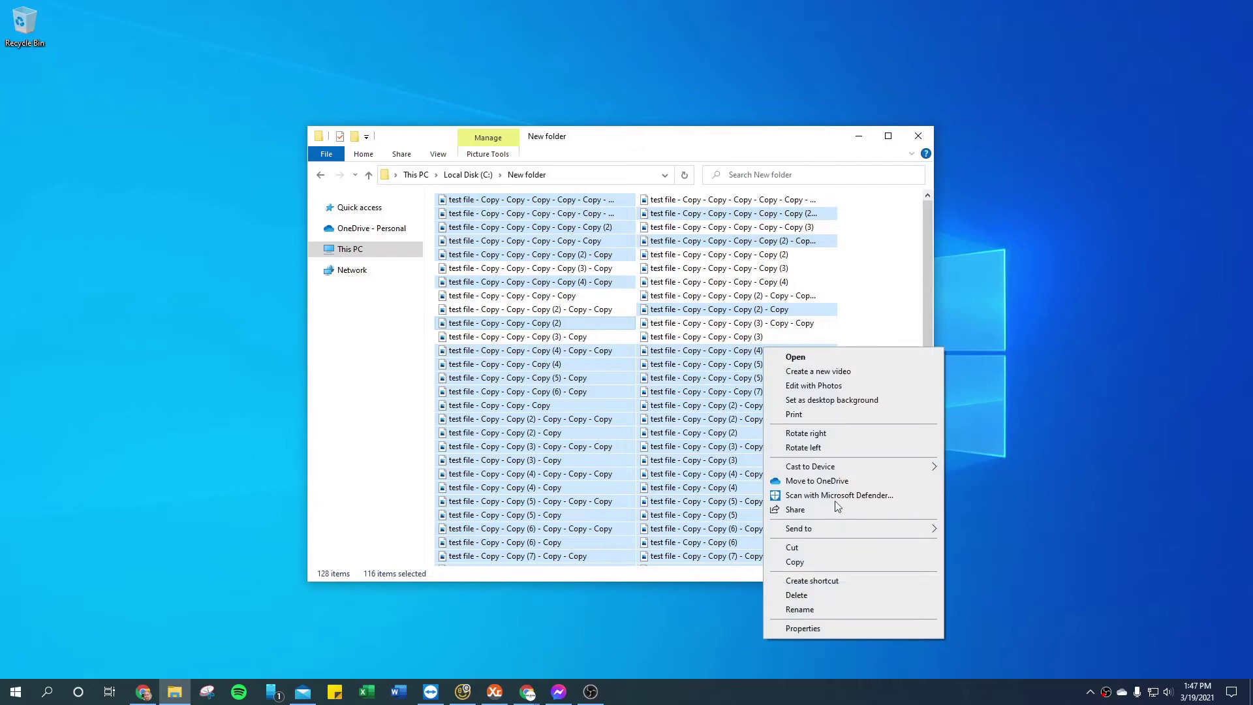
pyautogui.click(909, 261)
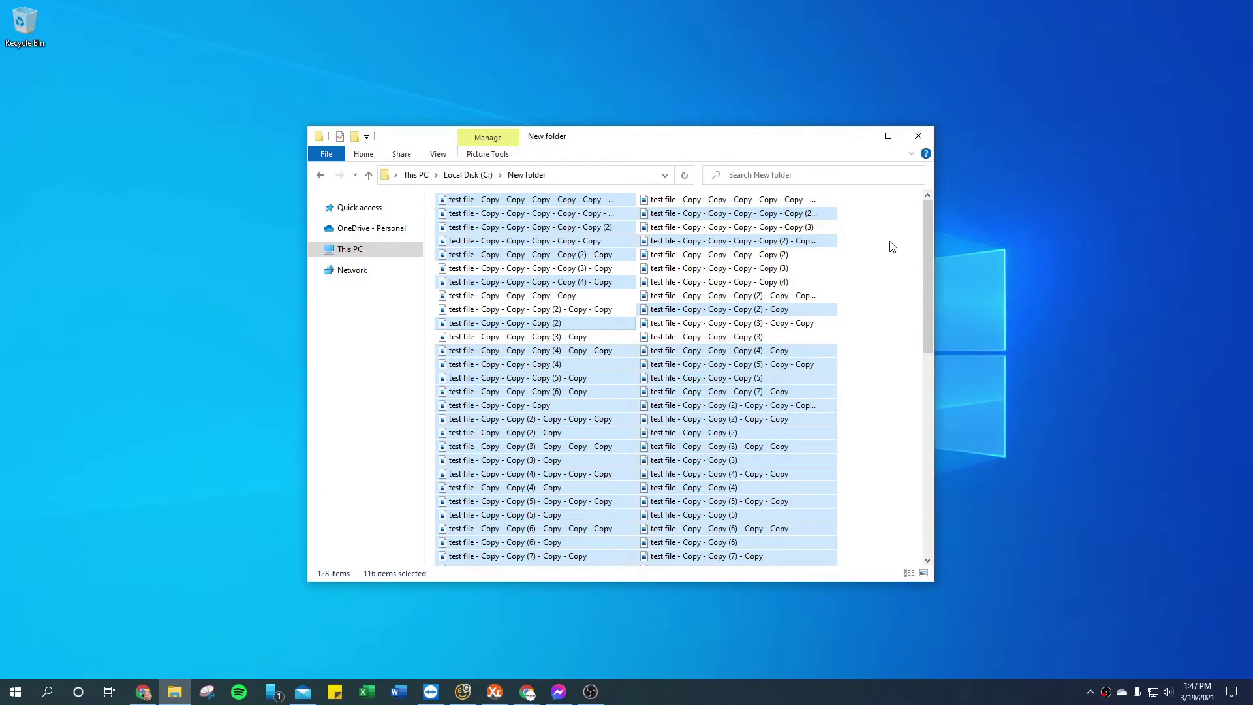
pyautogui.click(878, 287)
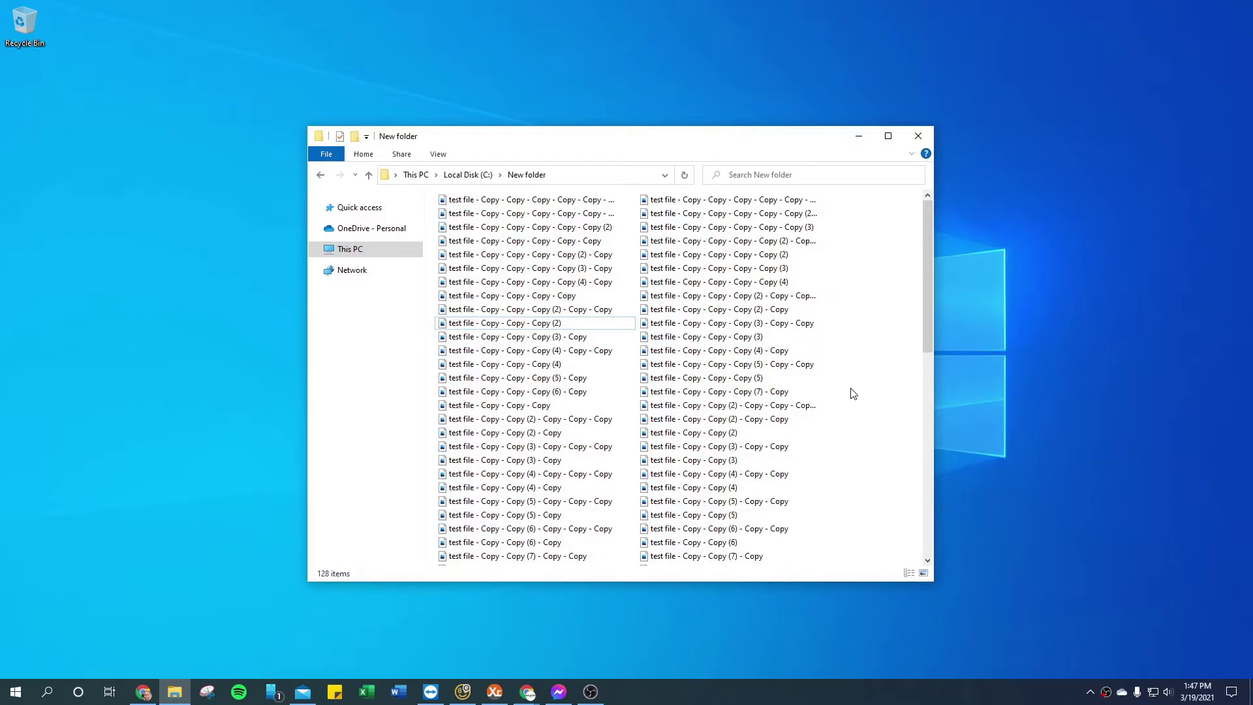
pyautogui.scroll(-5, 852, 392)
pyautogui.scroll(5, 855, 399)
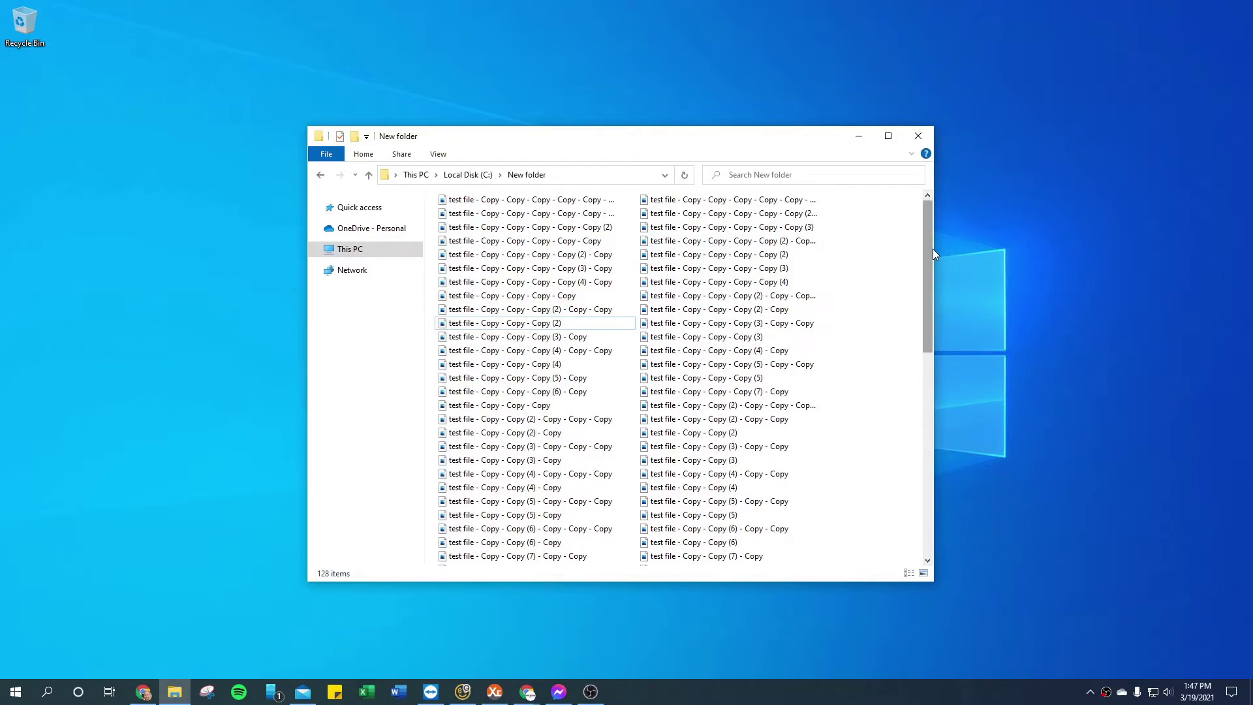
# Widen the window slightly, keep the list layout, and box-select the right-hand column's files.
pyautogui.moveTo(936, 248)
pyautogui.mouseDown()
pyautogui.moveTo(1002, 248)
pyautogui.moveTo(926, 249)
pyautogui.mouseUp()
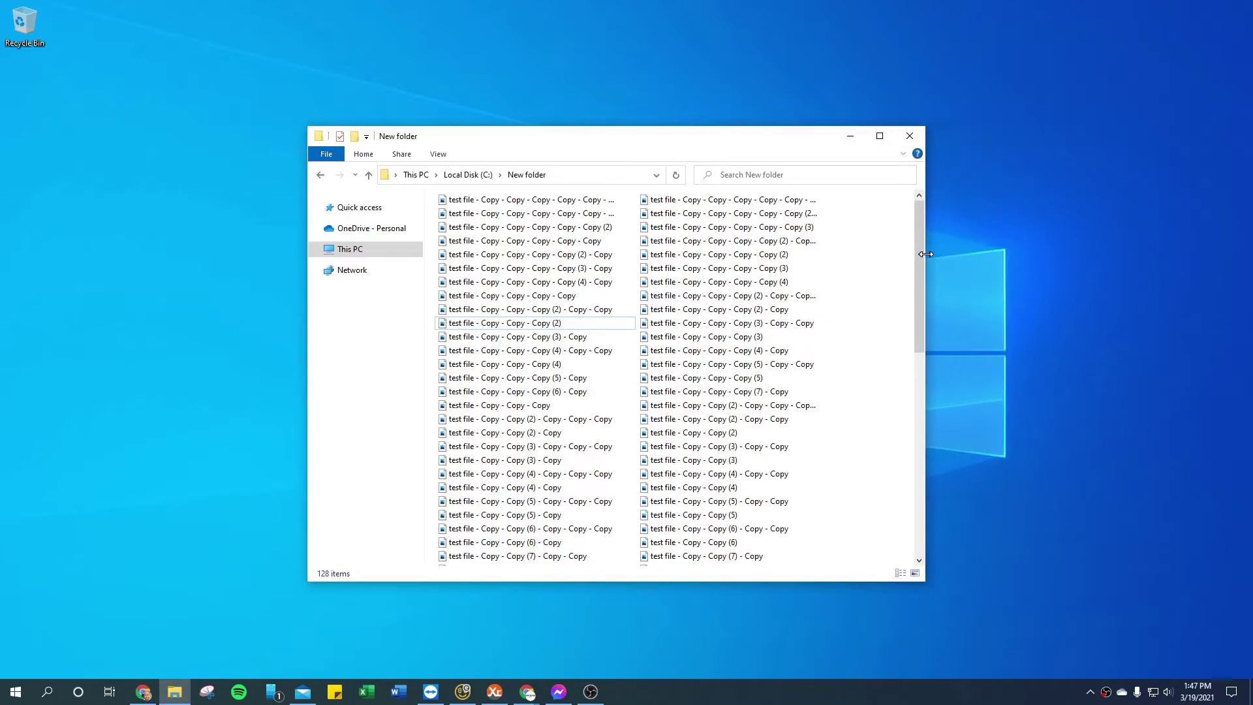
pyautogui.click(438, 154)
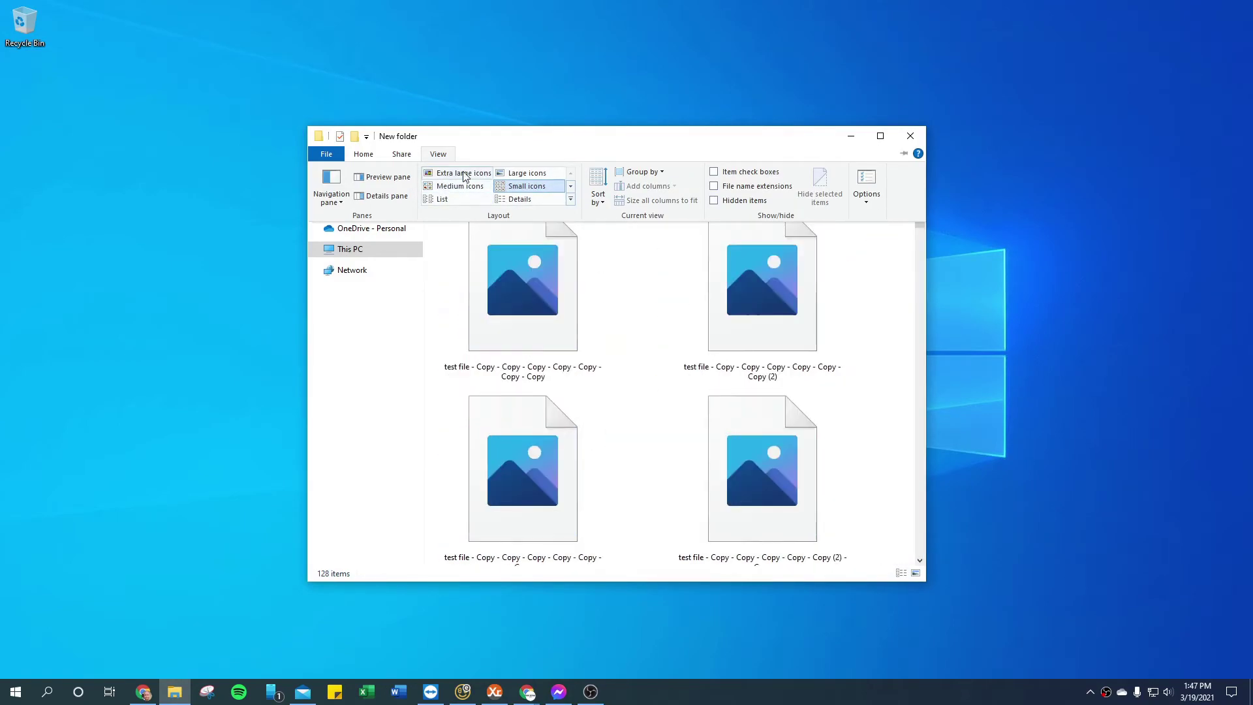
pyautogui.click(515, 191)
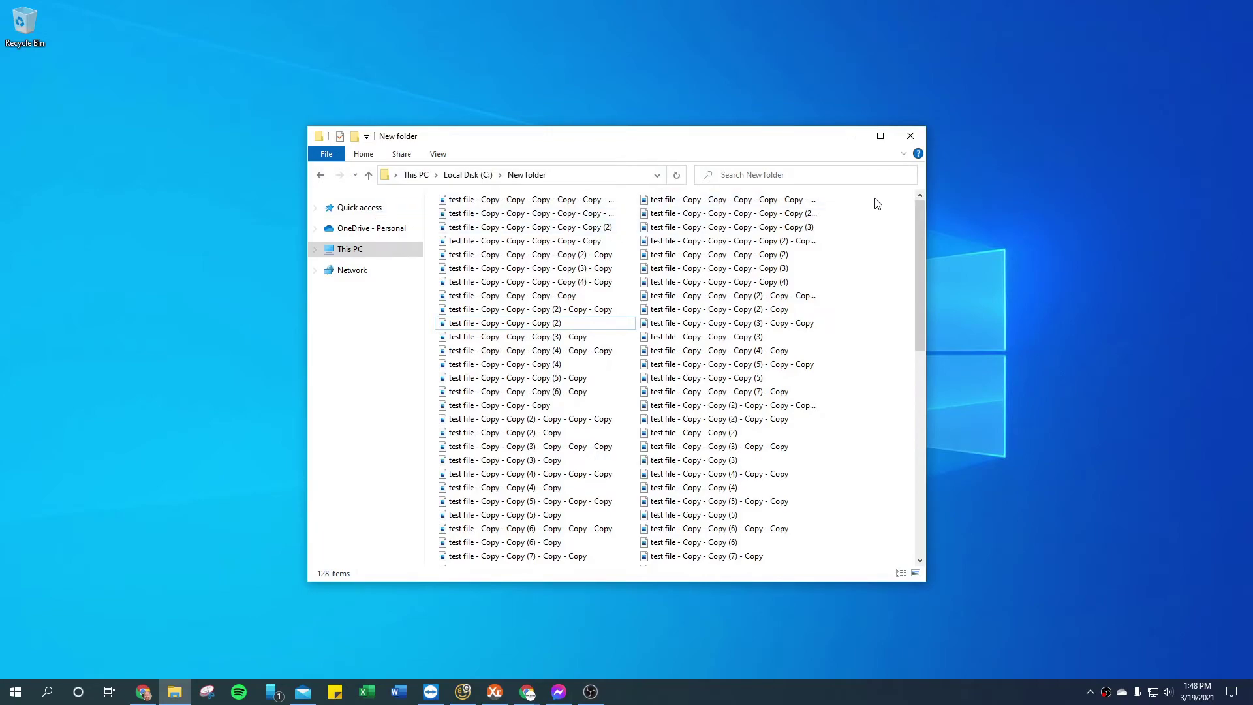
pyautogui.moveTo(873, 195); pyautogui.dragTo(456, 598)
# Clear the selection, select all 128 items with Ctrl+A, then deselect them again.
pyautogui.scroll(12, 535, 406)
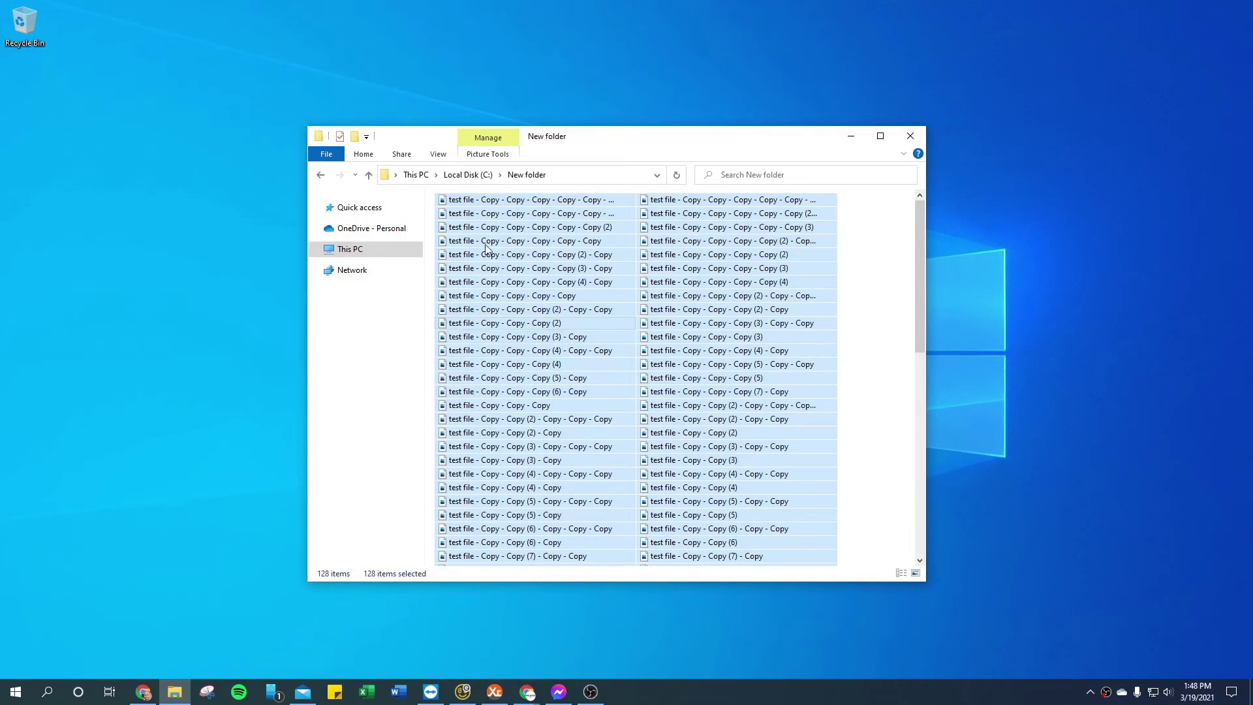
pyautogui.click(887, 212)
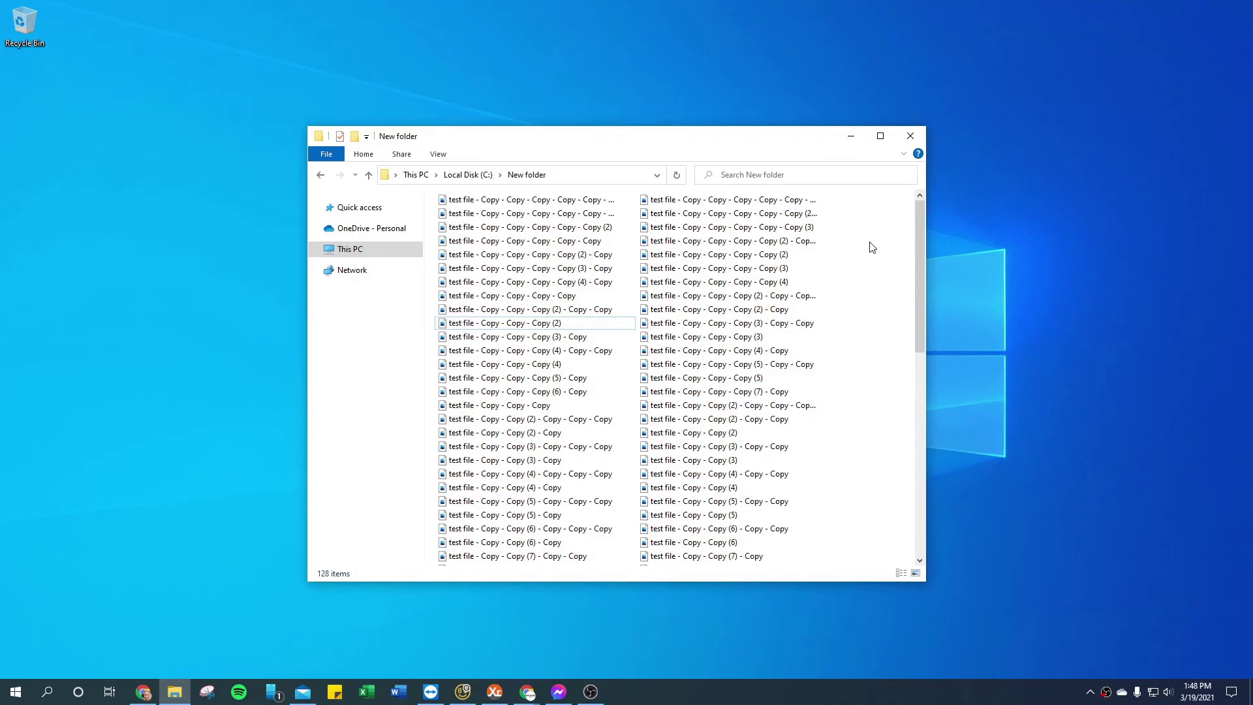
pyautogui.hotkey('ctrl', 'a')
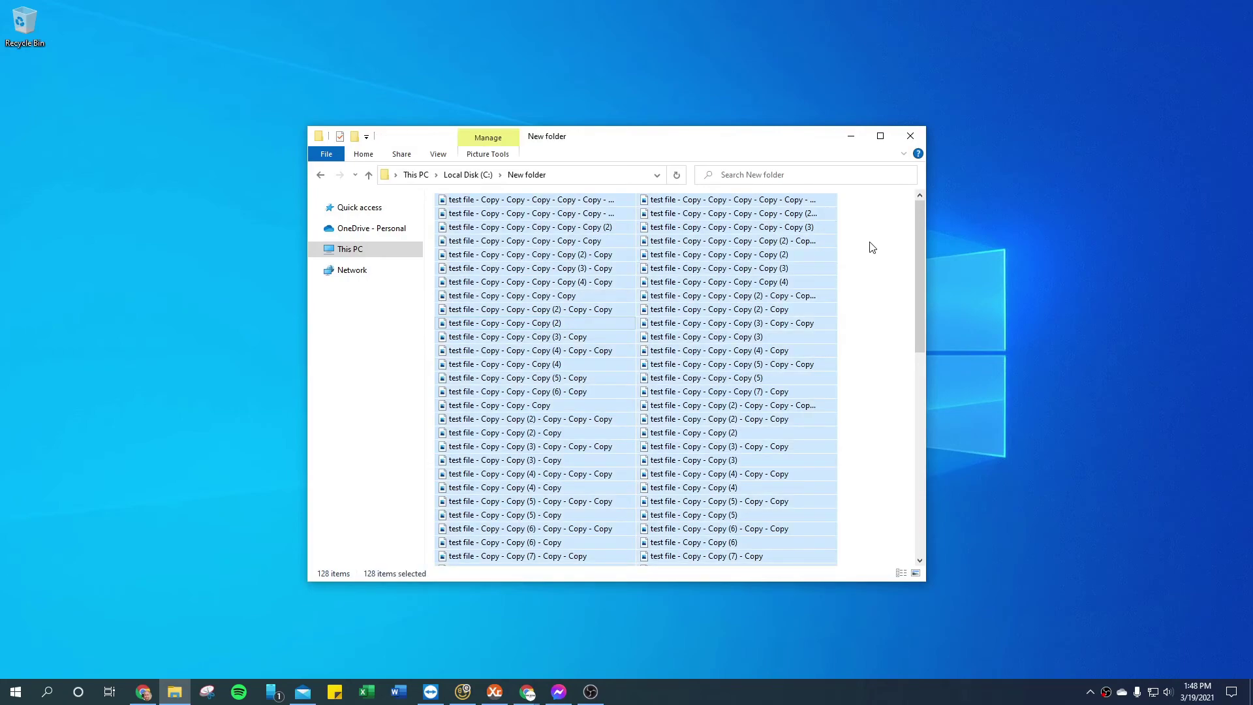
pyautogui.click(870, 243)
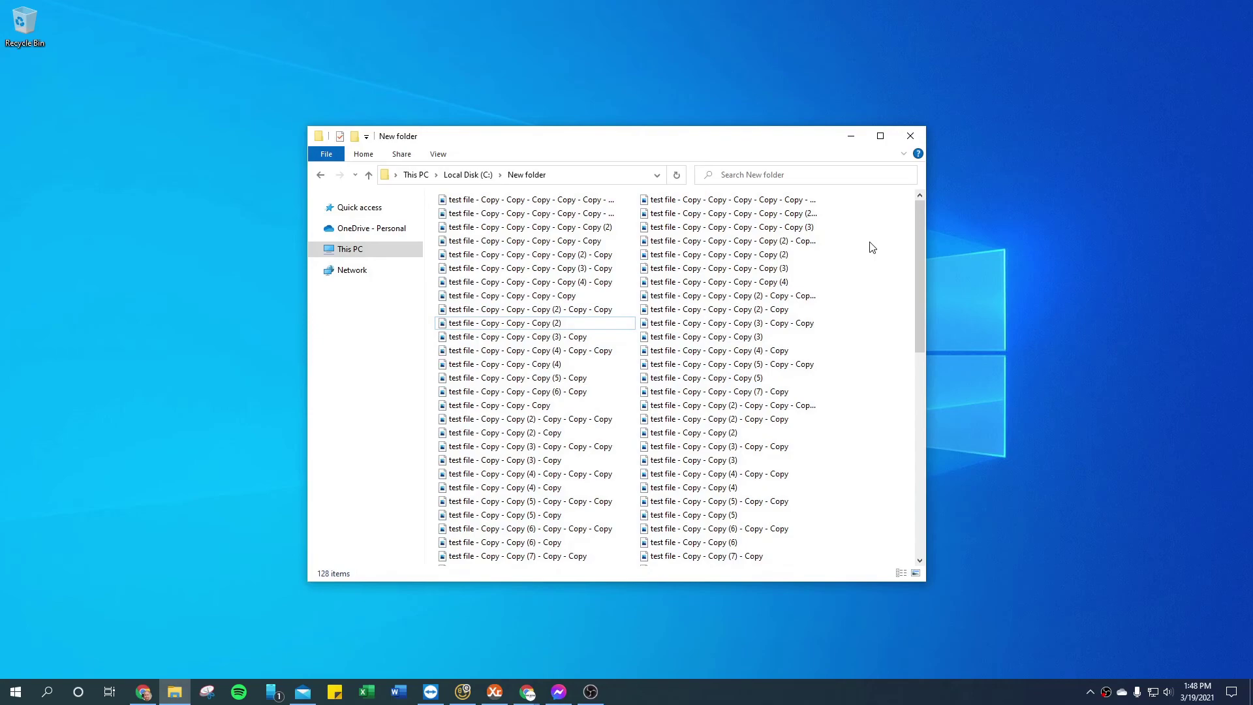